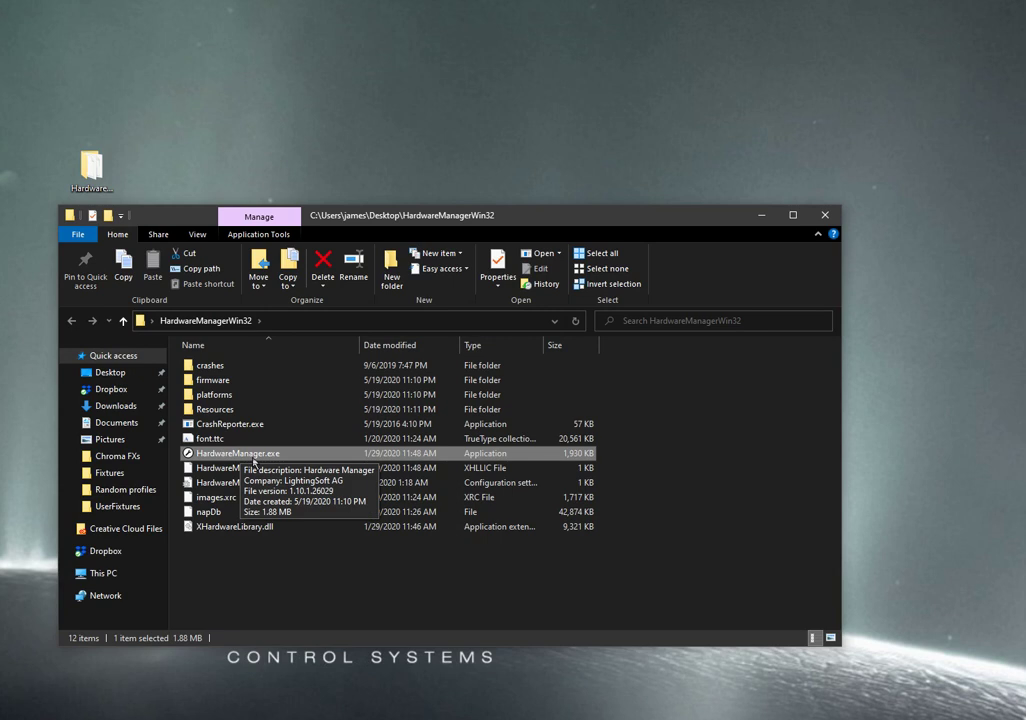
- Launch HardwareManager.exe, clear the folder window out of the way, and select the myDMX GO device
double_click(240, 456)
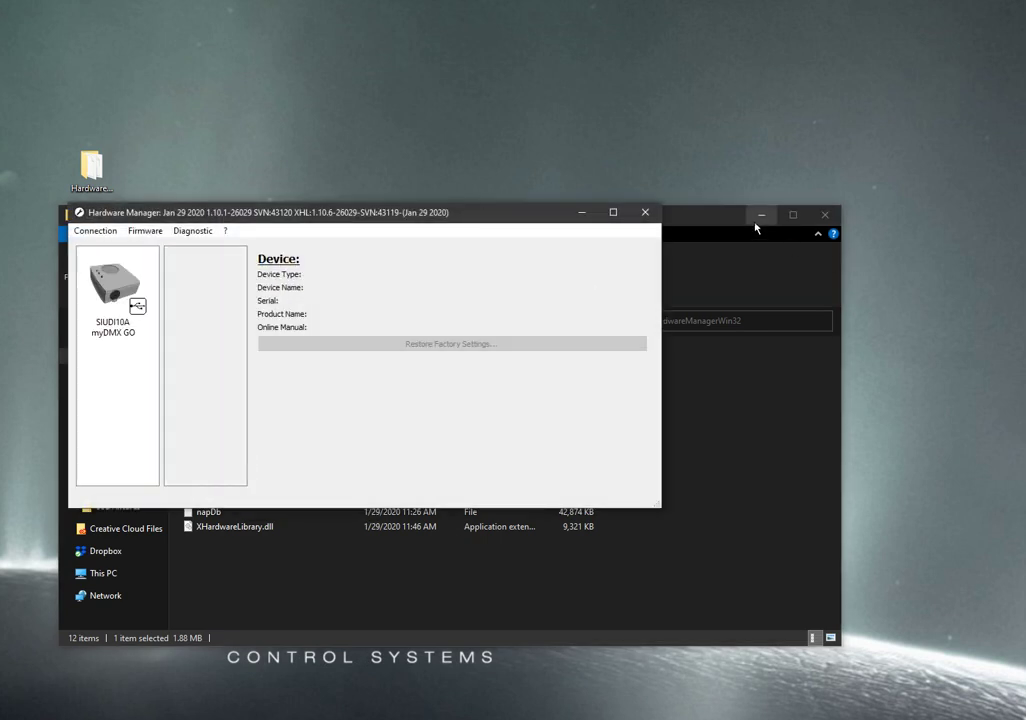
left_click(759, 218)
left_click(140, 292)
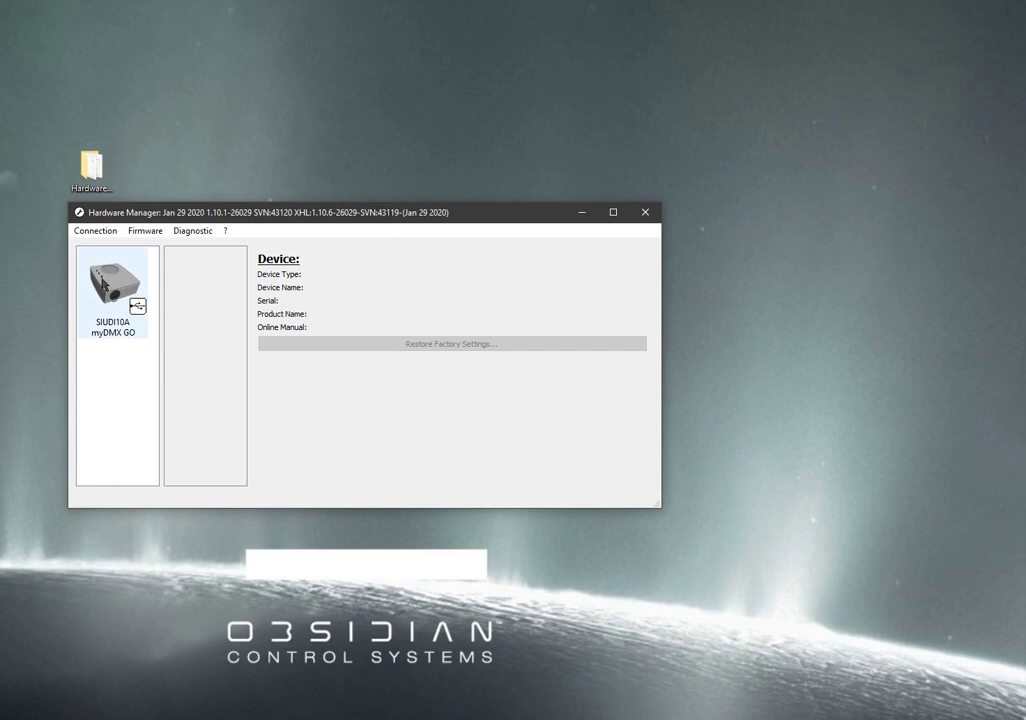
left_click_drag(261, 211, 258, 150)
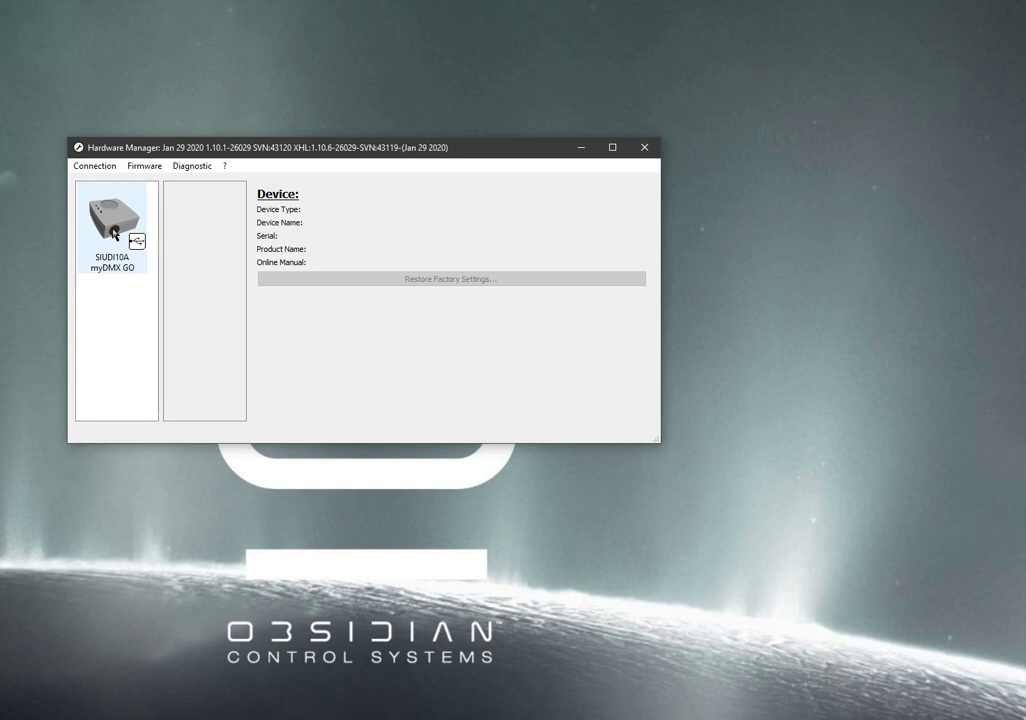
left_click(96, 198)
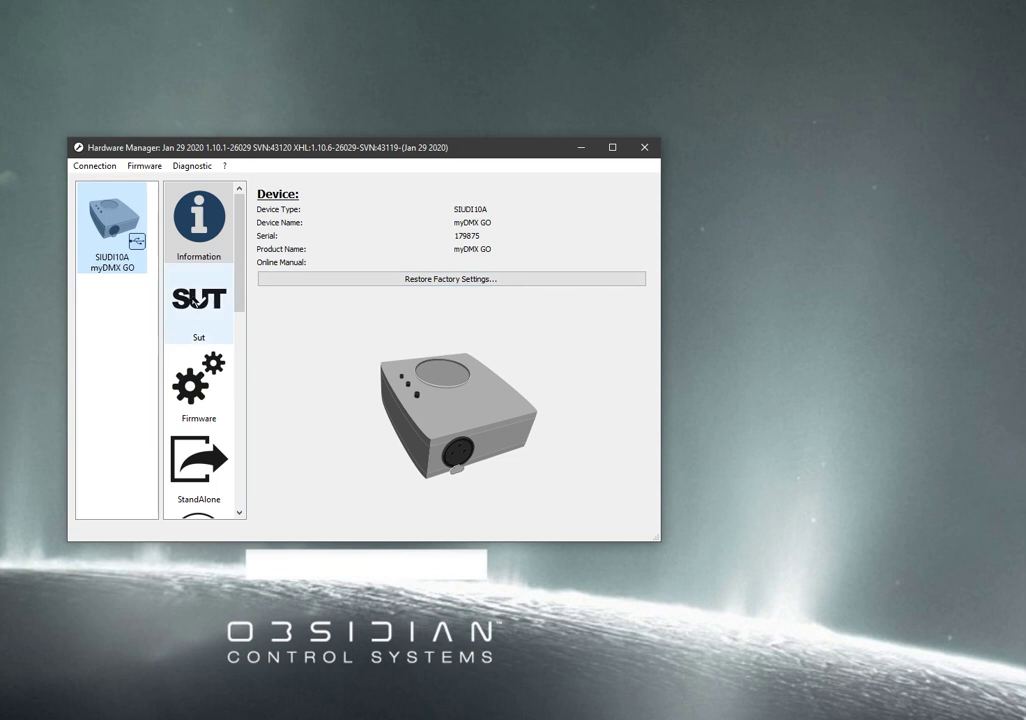
- Examine the SUT page of the myDMX GO for its offline remaining uses and full licence list
left_click(196, 302)
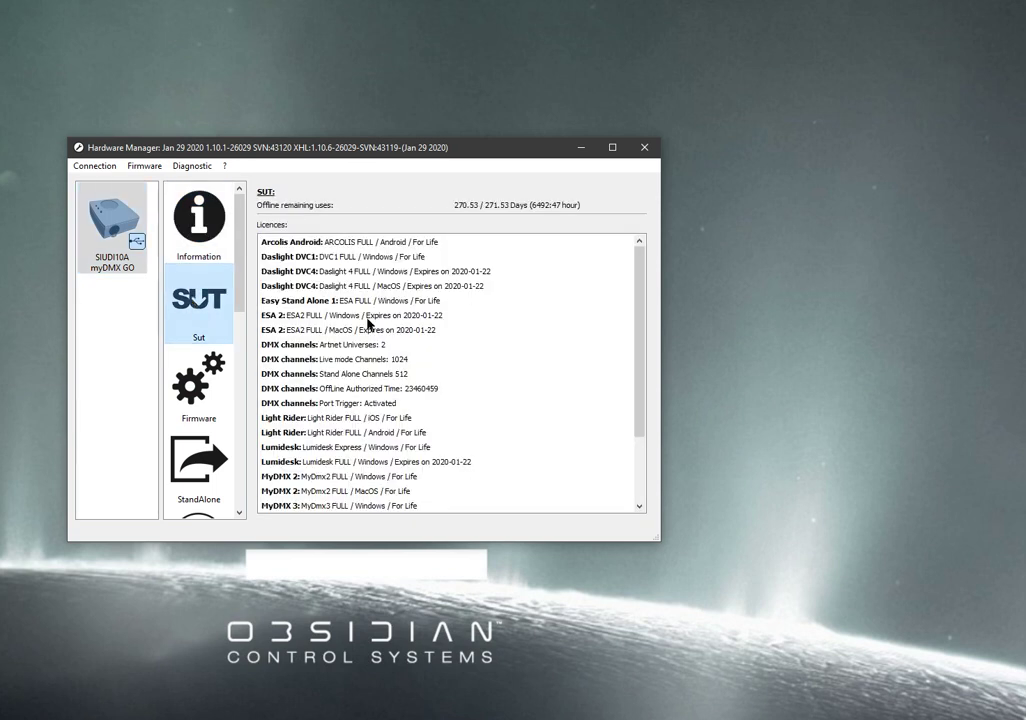
scroll(530, 378, "down", 2)
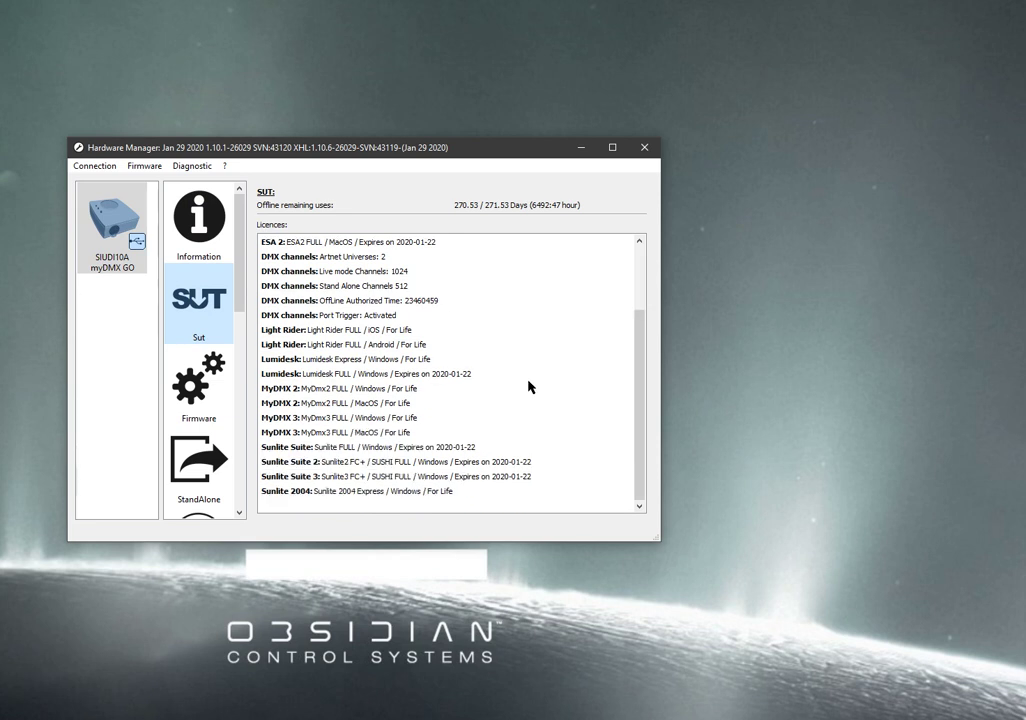
scroll(530, 386, "up", 2)
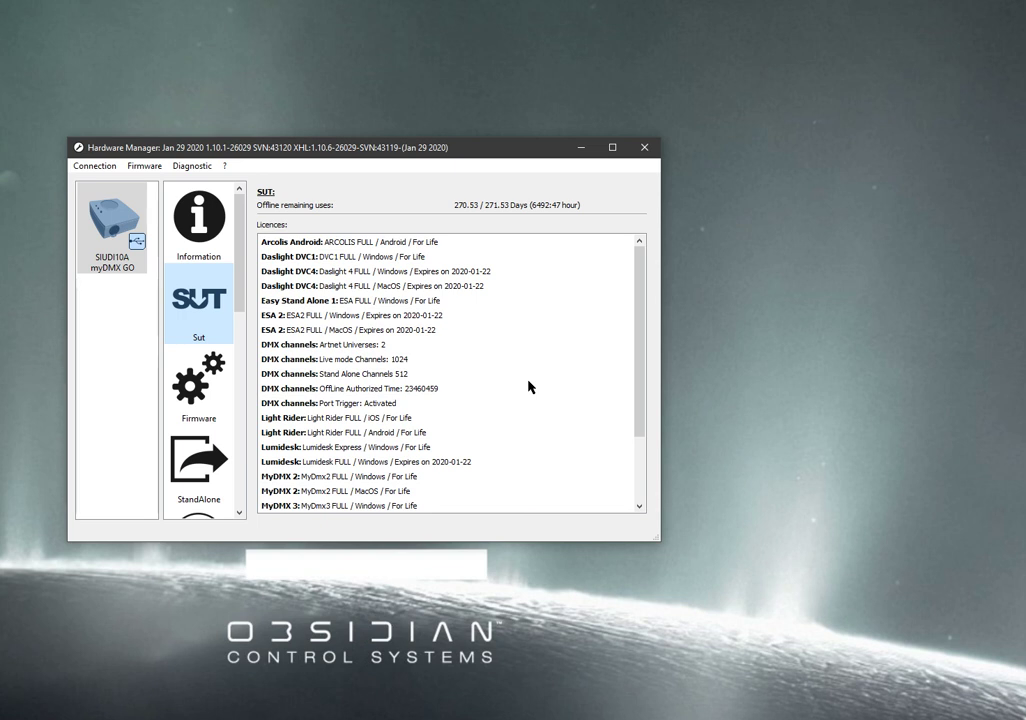
scroll(430, 373, "down", 2)
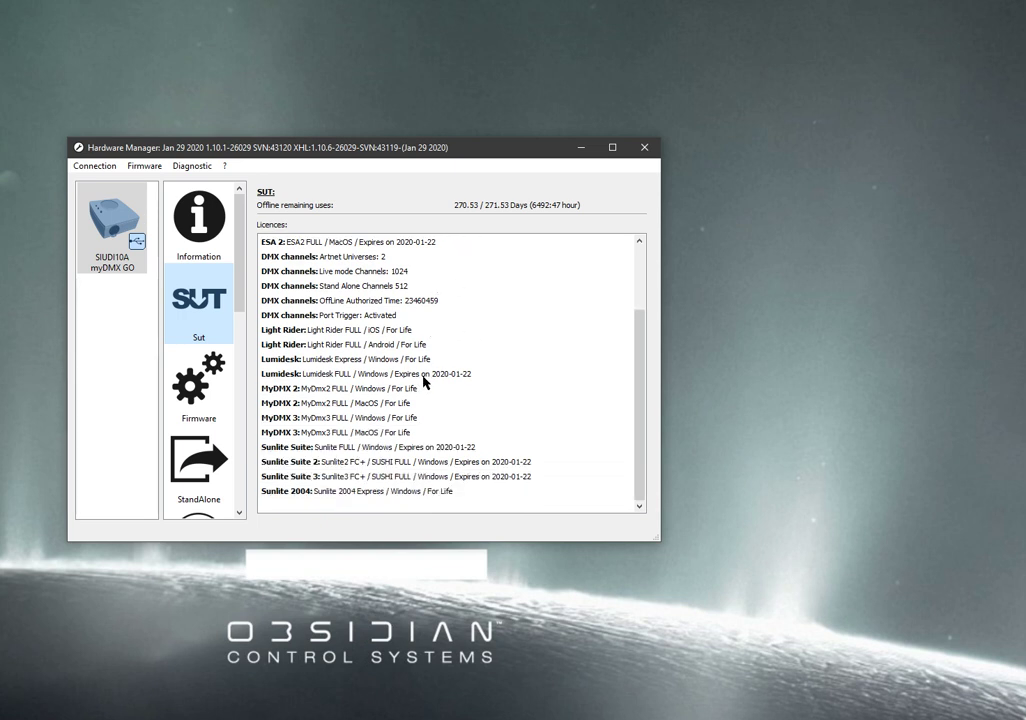
scroll(424, 382, "up", 2)
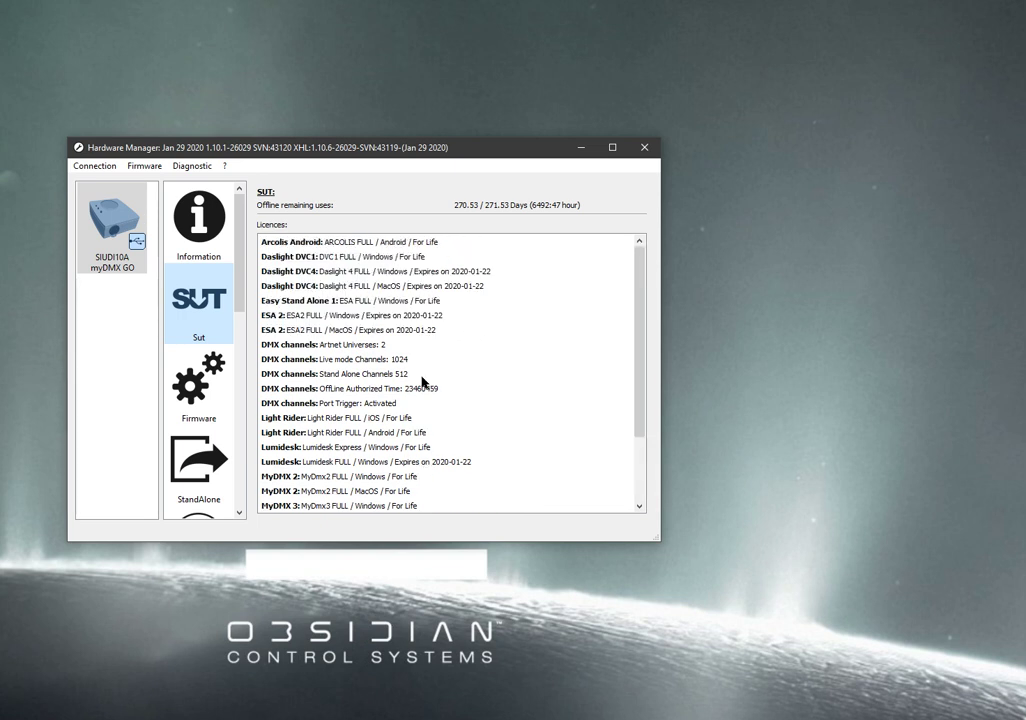
- Examine the device's firmware version details and its stand-alone show options
left_click(209, 402)
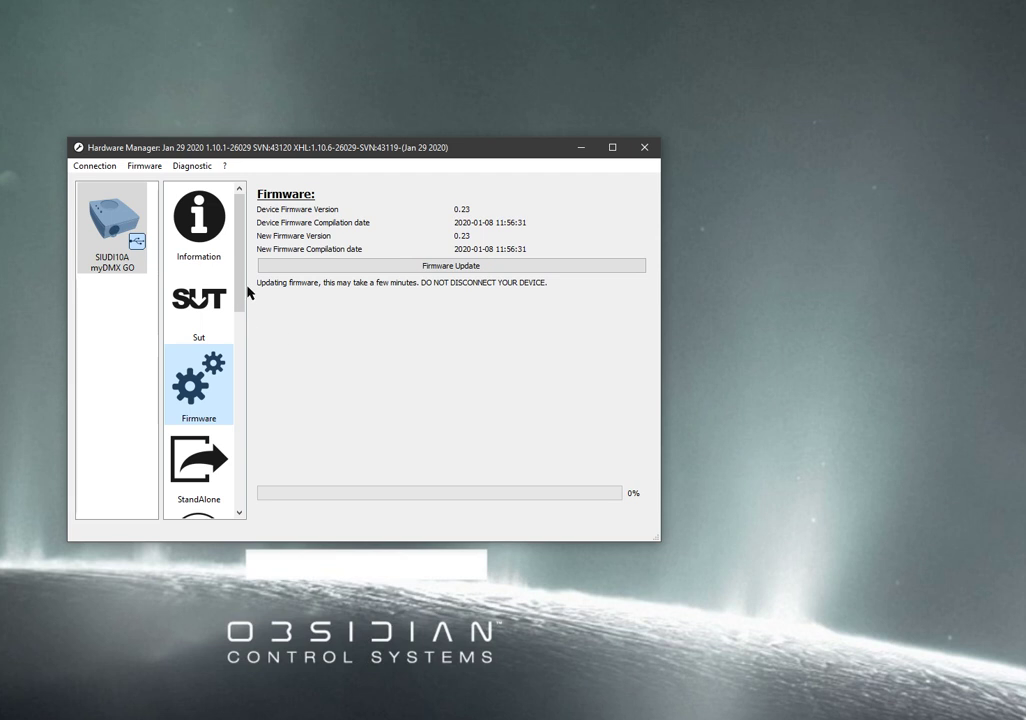
left_click_drag(241, 291, 241, 341)
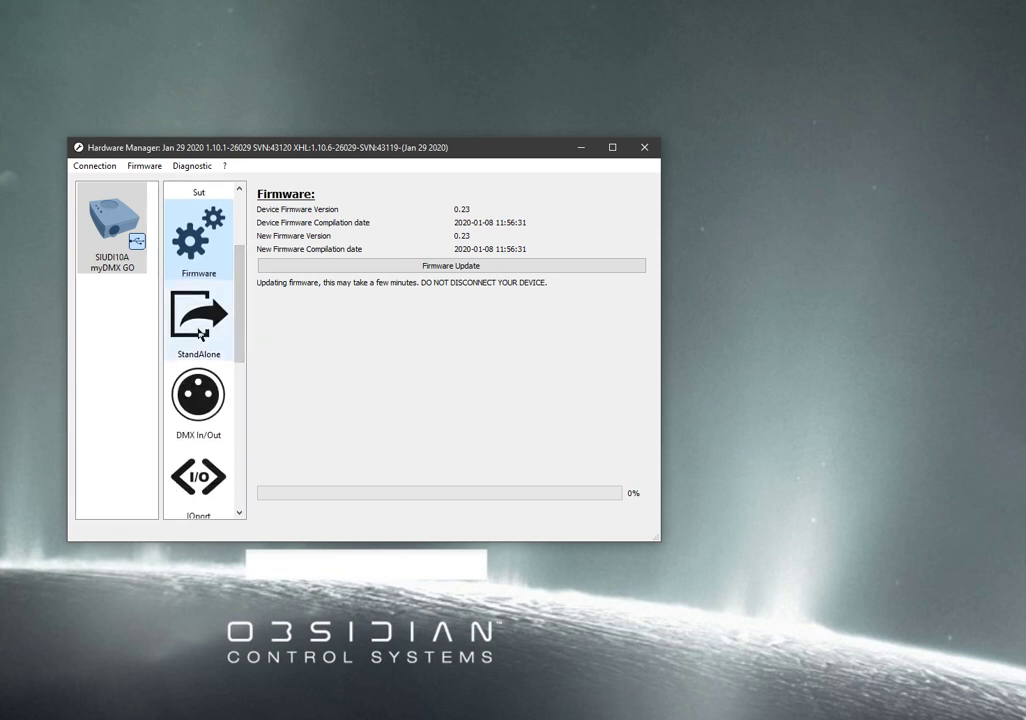
left_click(201, 335)
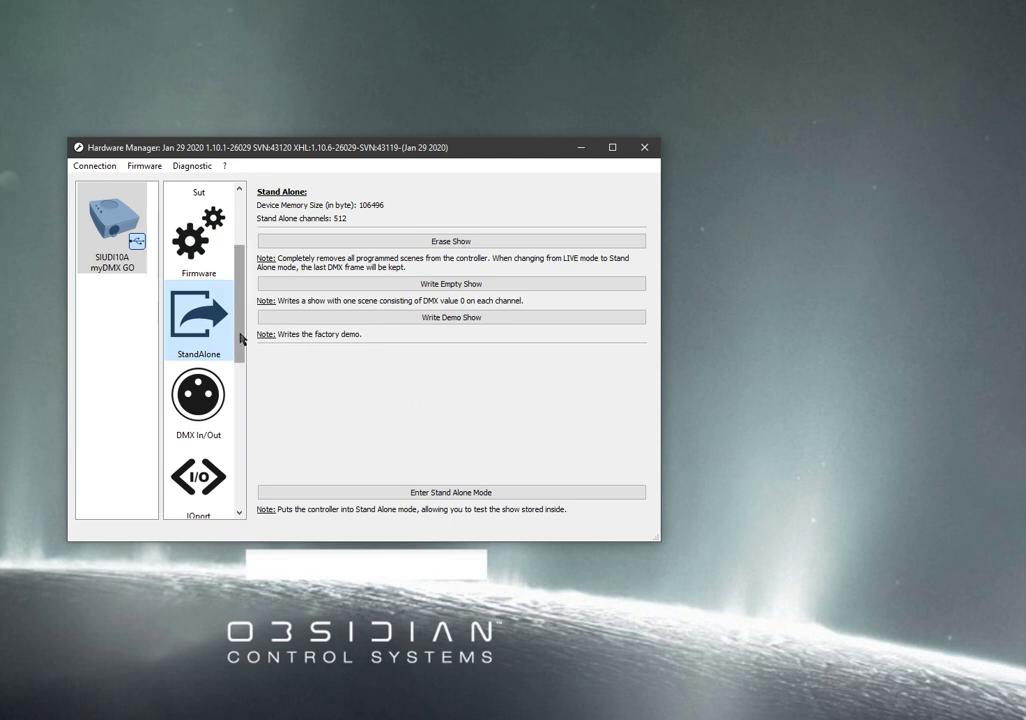
left_click_drag(240, 339, 240, 332)
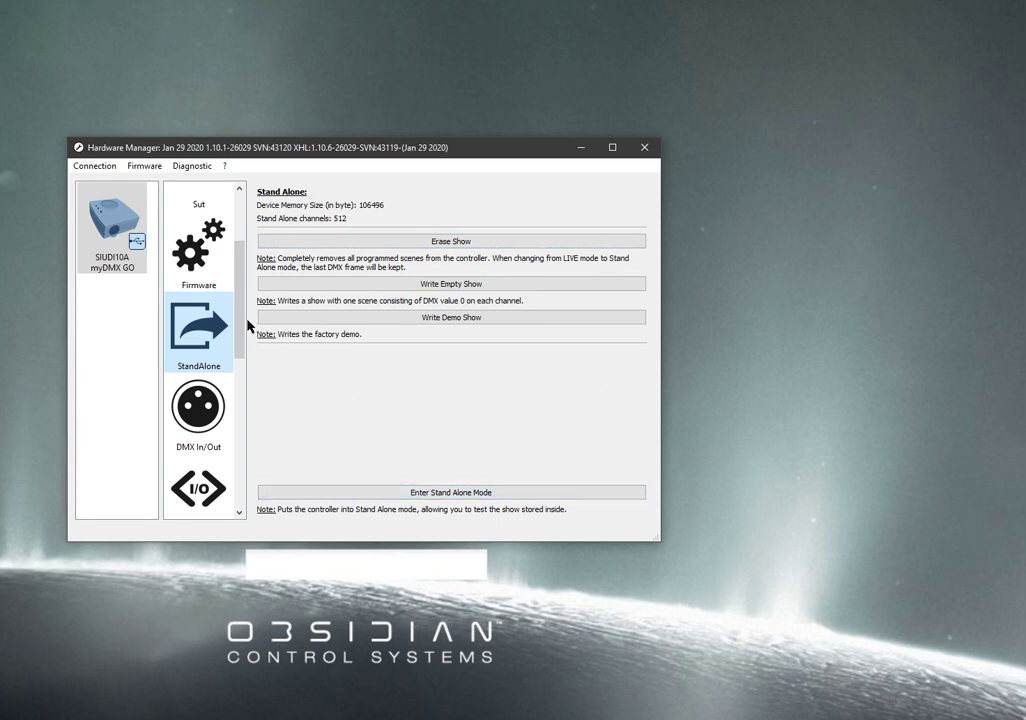
left_click_drag(238, 325, 243, 350)
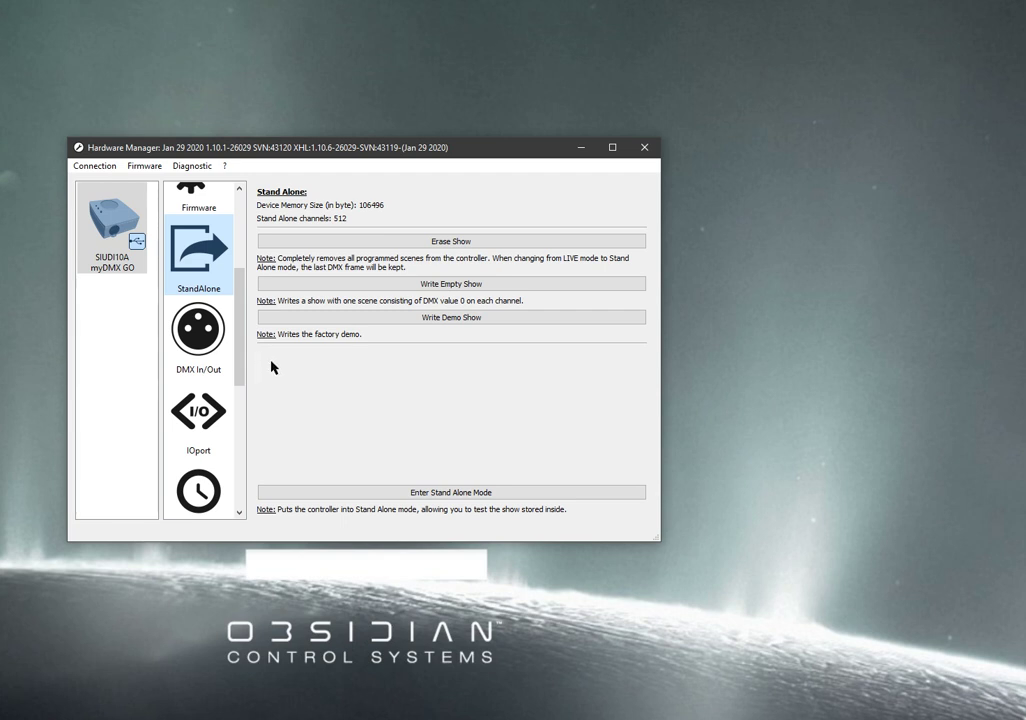
- Review the device's DMX universes and switch Universe 1 to Dmx Out
left_click(216, 347)
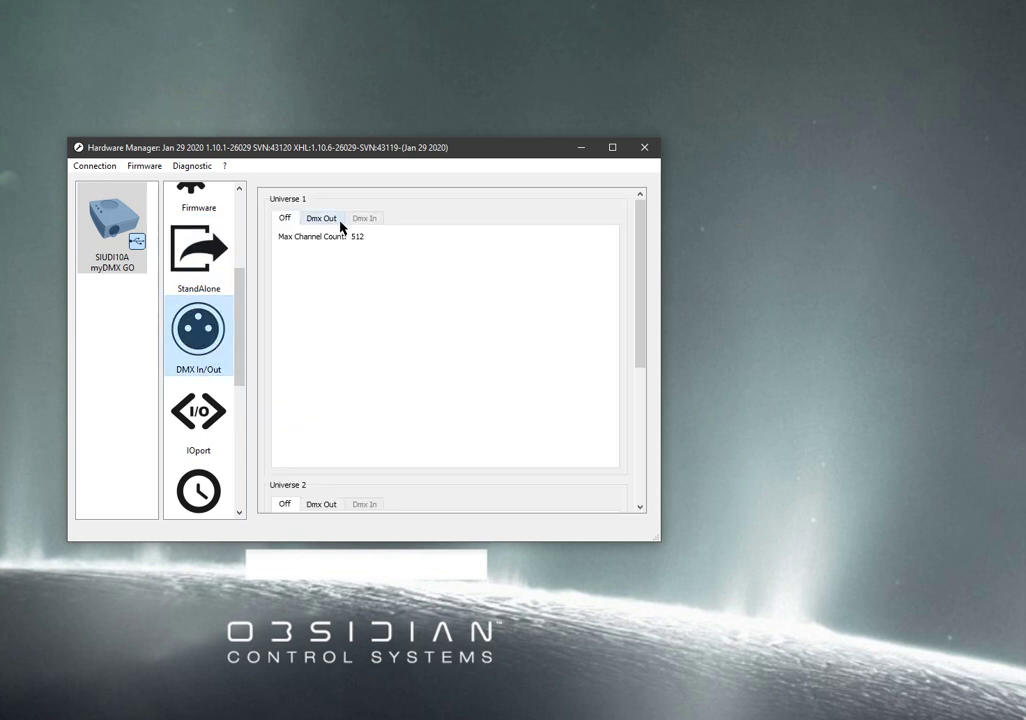
scroll(389, 320, "down", 3)
scroll(389, 320, "up", 3)
left_click(324, 217)
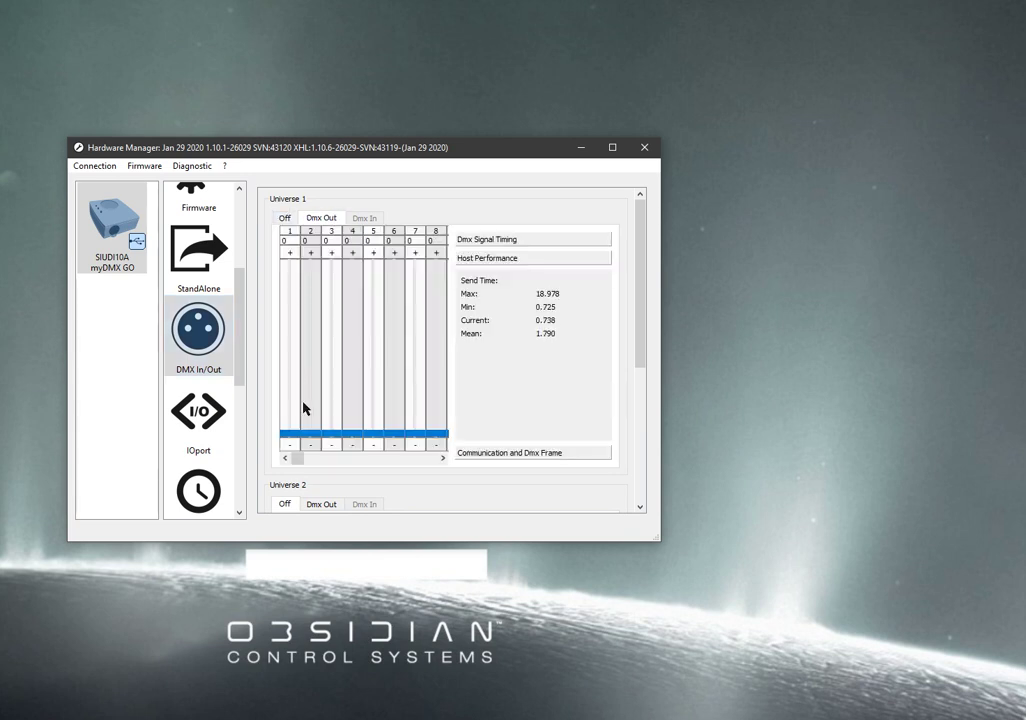
- Test the channel 1 fader of Universe 1 and turn the universe's output off
left_click_drag(295, 431, 275, 366)
left_click_drag(293, 433, 318, 440)
mouse_move(287, 428)
left_mouse_down()
mouse_move(307, 456)
mouse_move(306, 434)
mouse_move(300, 474)
mouse_move(305, 428)
left_mouse_up()
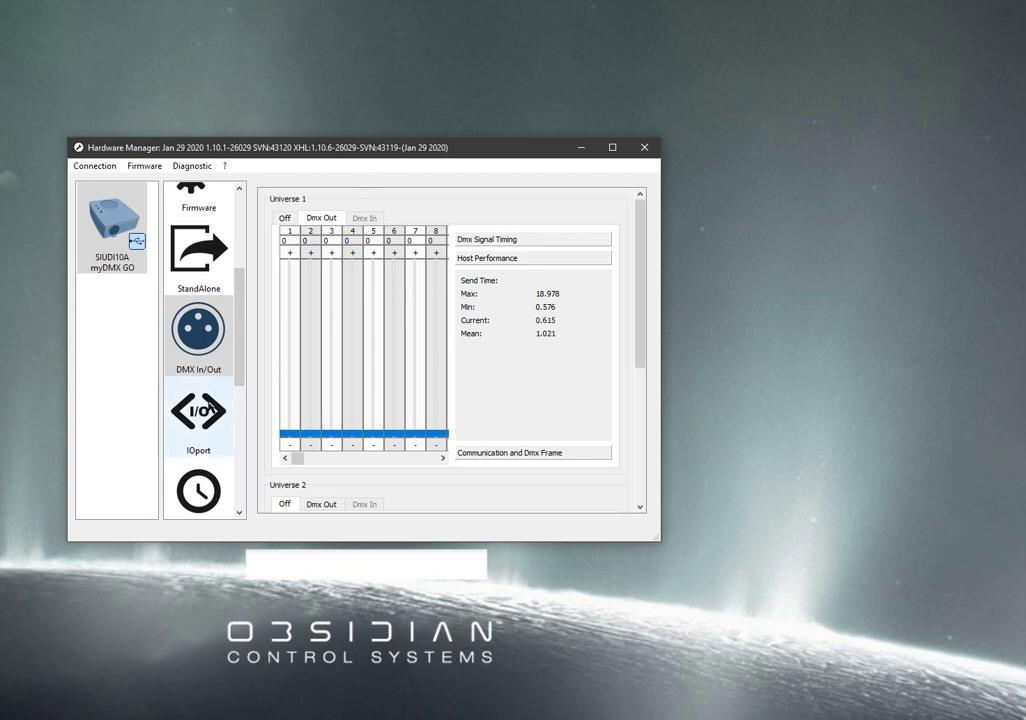
left_click(276, 218)
- Examine the status indicators of the device's IO ports and buttons
left_click(200, 415)
scroll(410, 389, "down", 1)
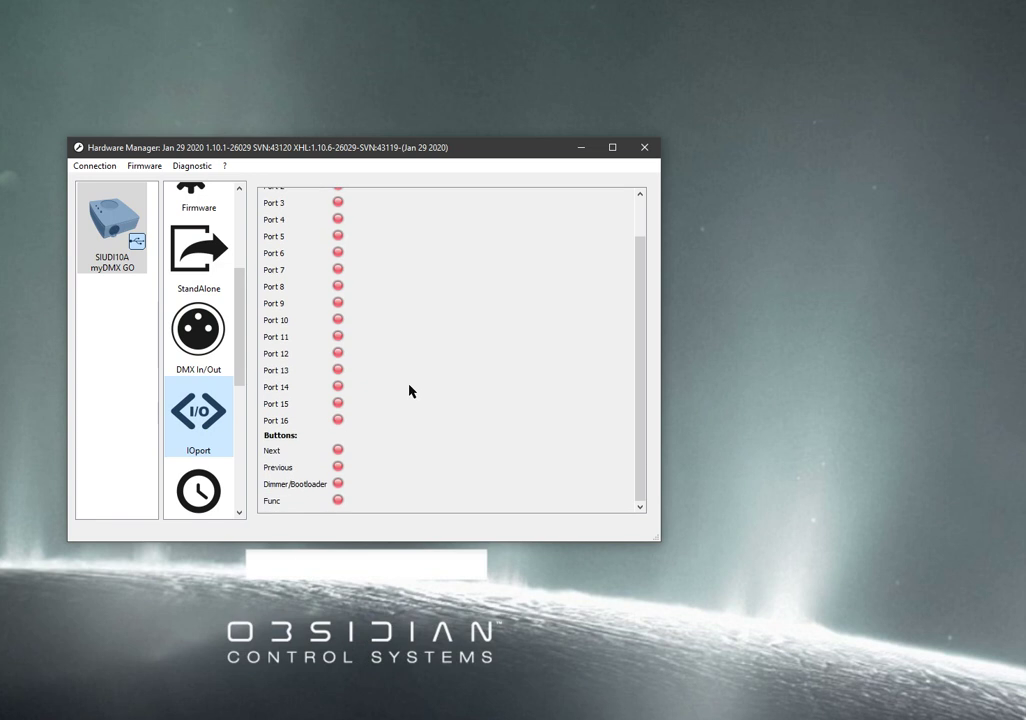
scroll(405, 382, "up", 1)
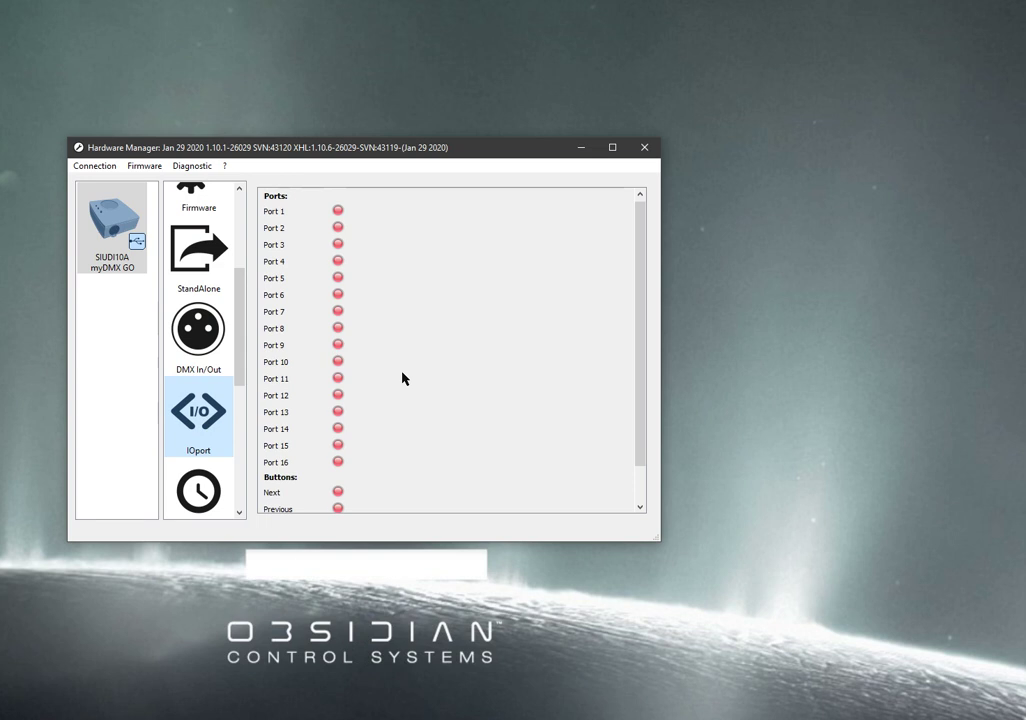
scroll(400, 380, "down", 1)
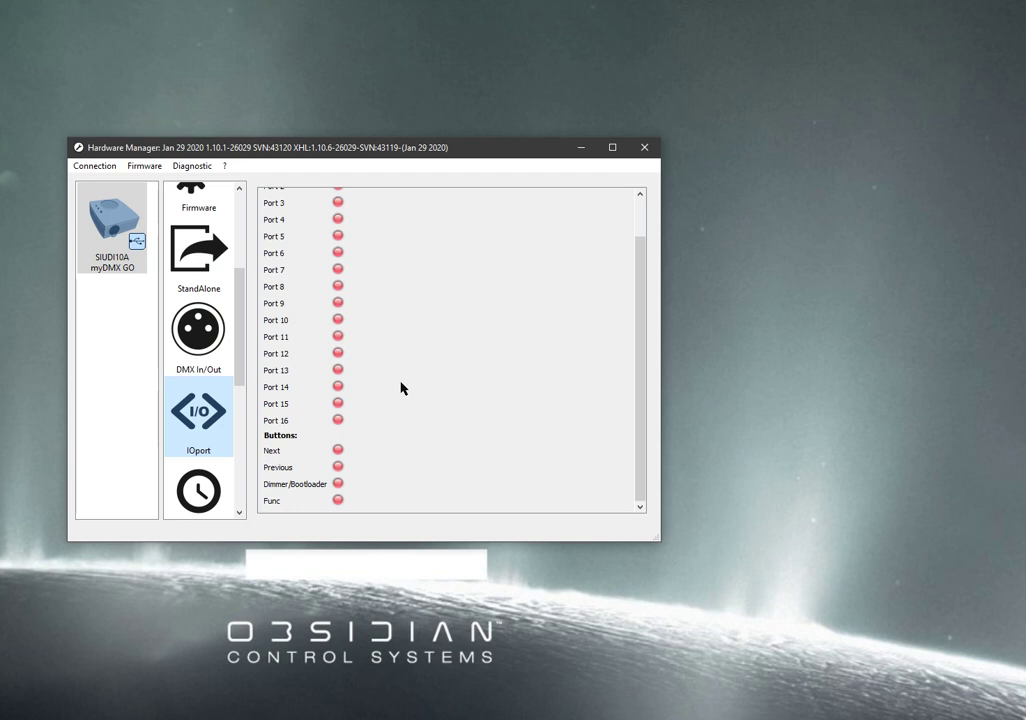
- Review the device's clock page and the scenes offered for Starting Scene After Power Up
left_click_drag(240, 332, 247, 381)
left_click(198, 350)
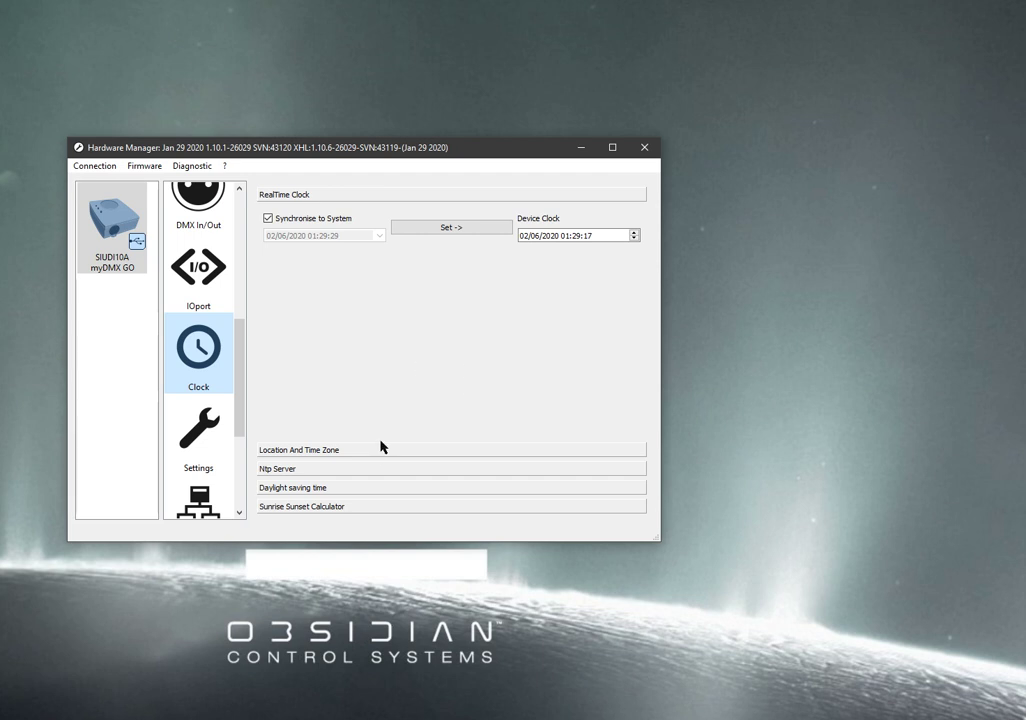
left_click(212, 437)
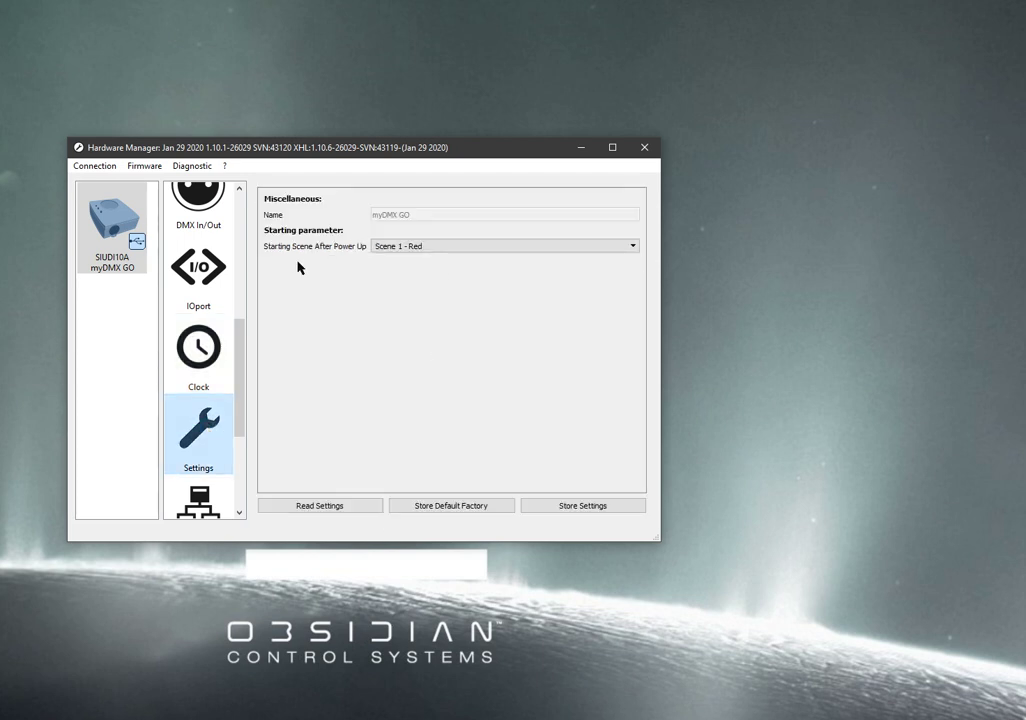
left_click(492, 248)
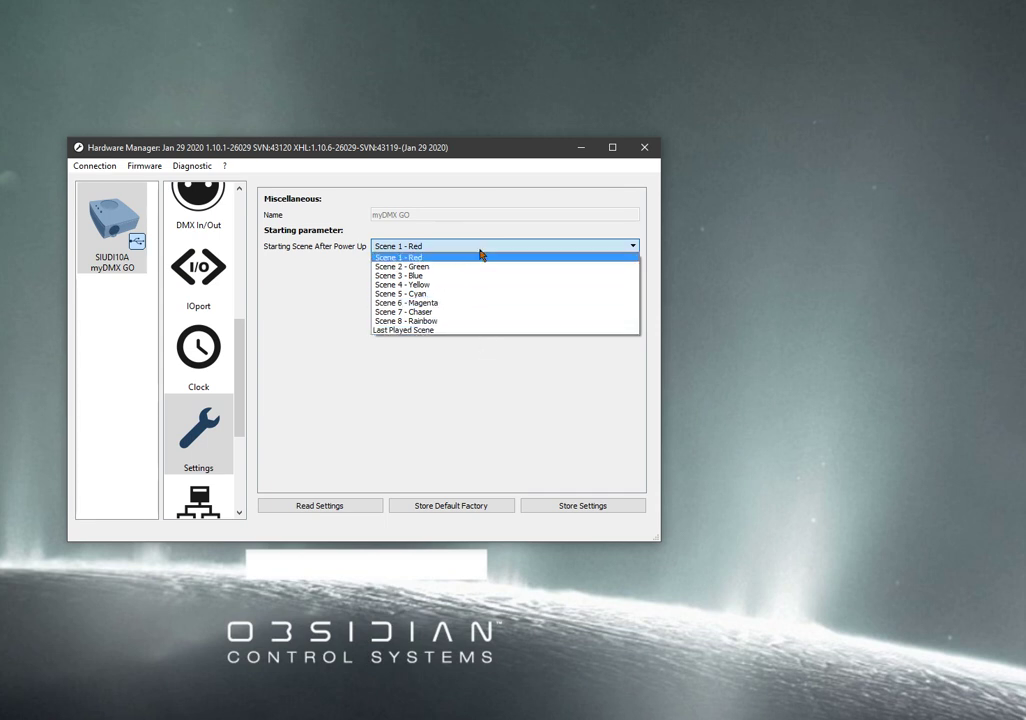
left_click(510, 358)
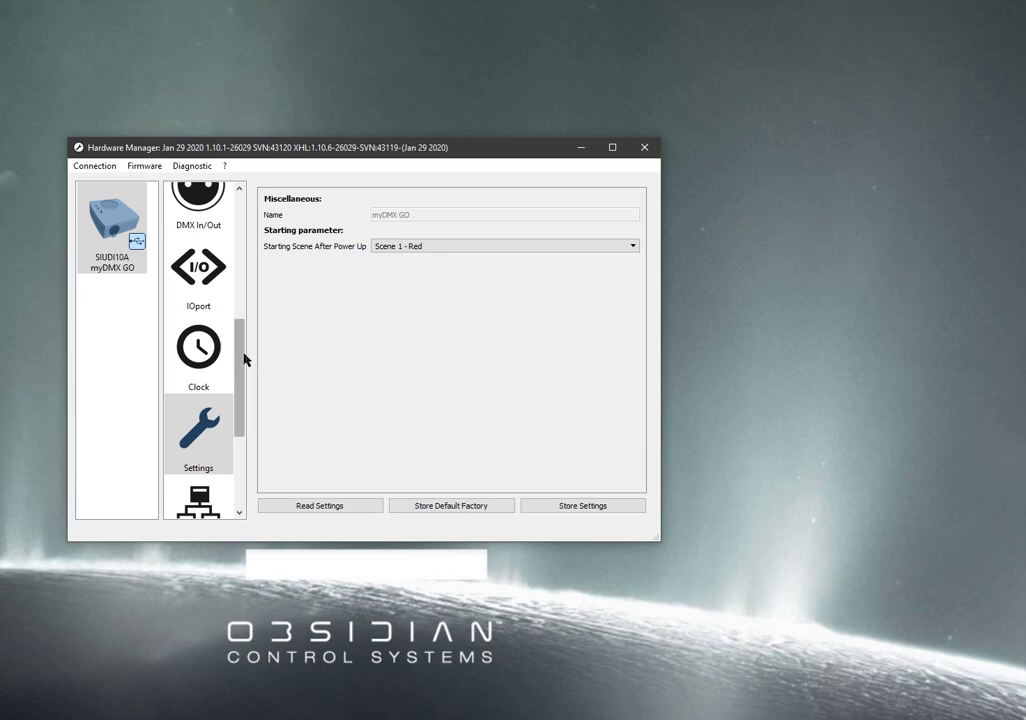
- Review the device's Ethernet configuration and the available Wifi modes, keeping the mode on Dual
left_click_drag(240, 362, 238, 420)
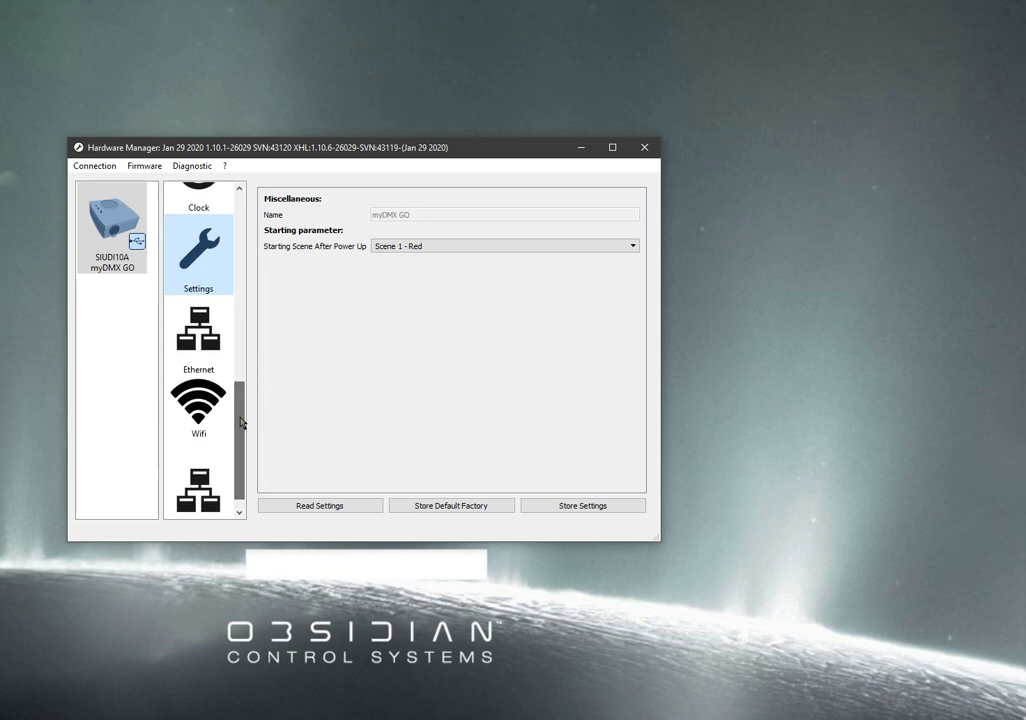
left_click(210, 345)
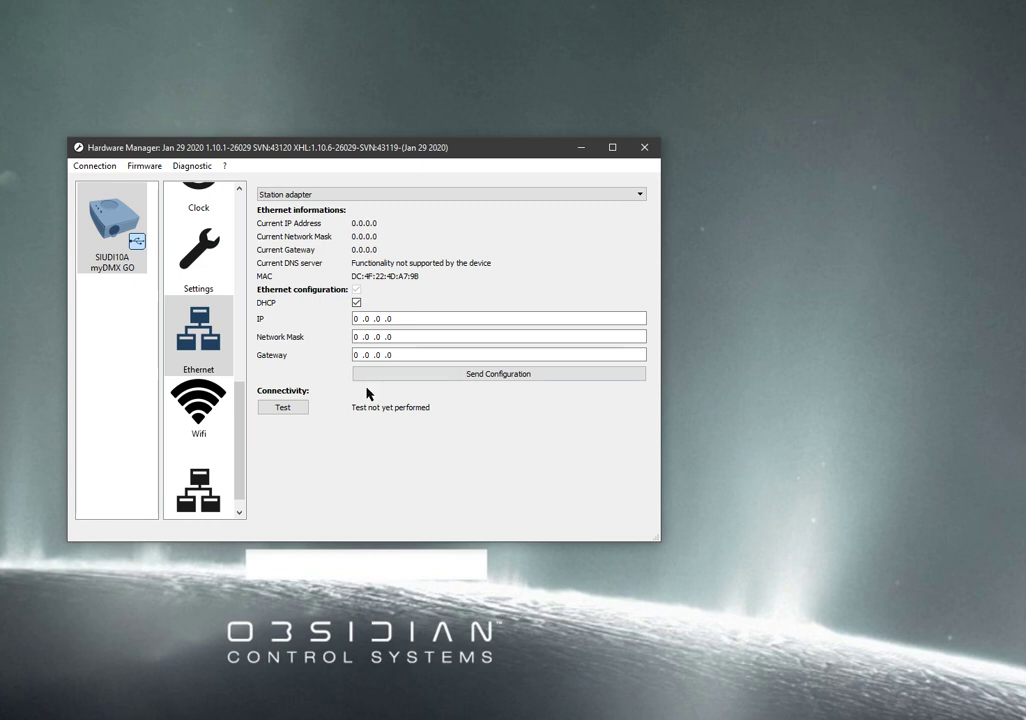
left_click(194, 419)
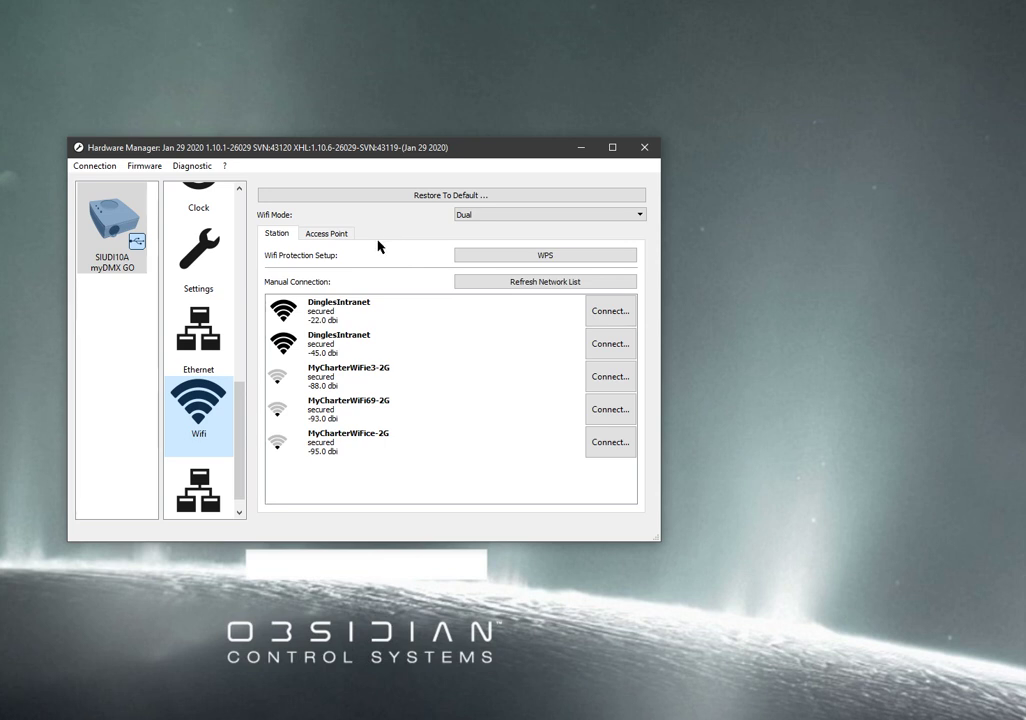
left_click(559, 217)
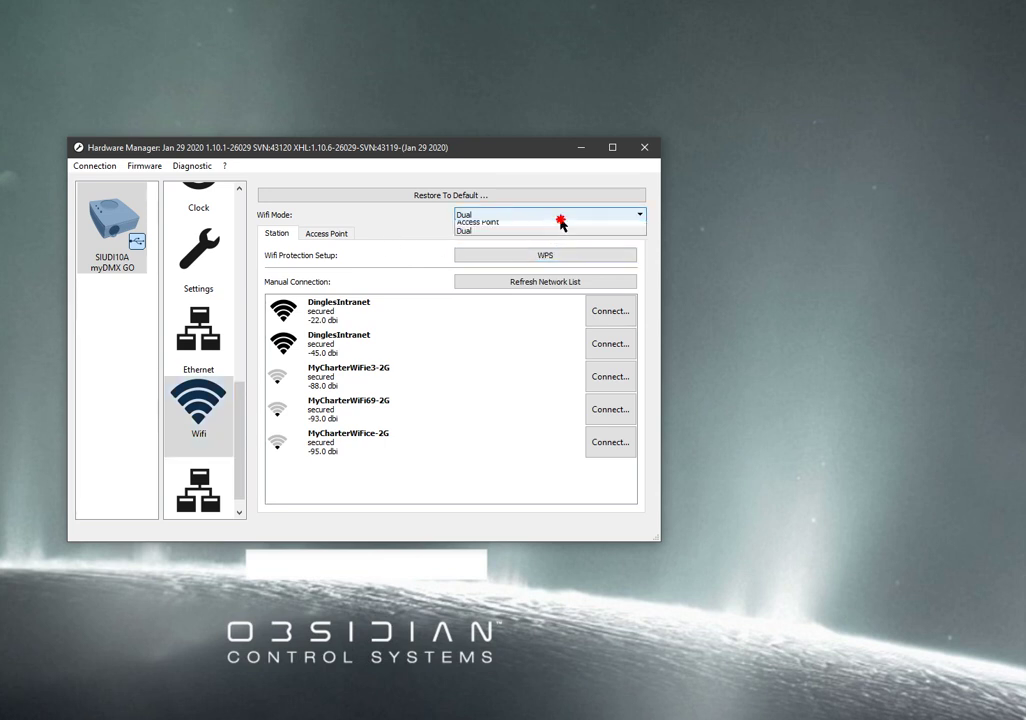
left_click(401, 229)
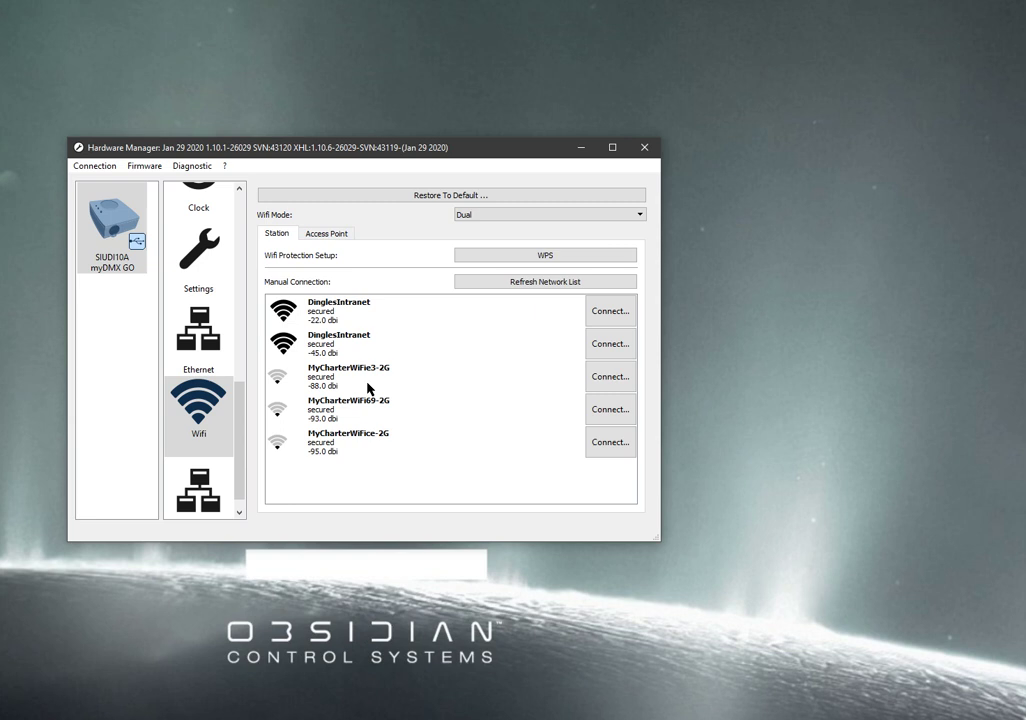
- Review the Wifi access point's SSID, password and channel fields
left_click(332, 236)
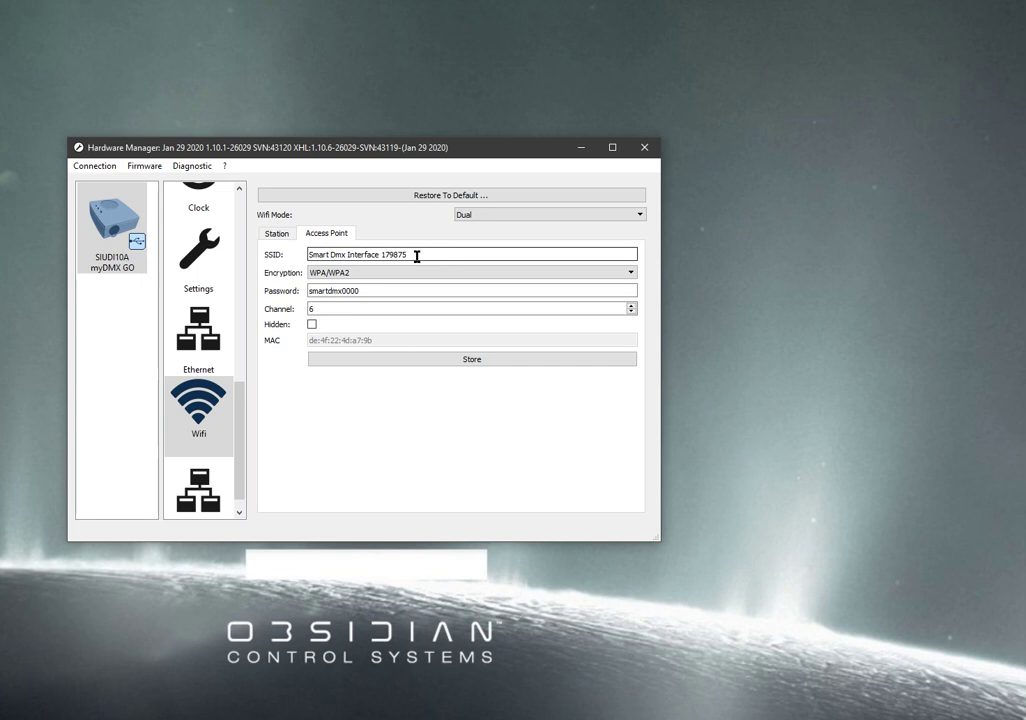
left_click(373, 290)
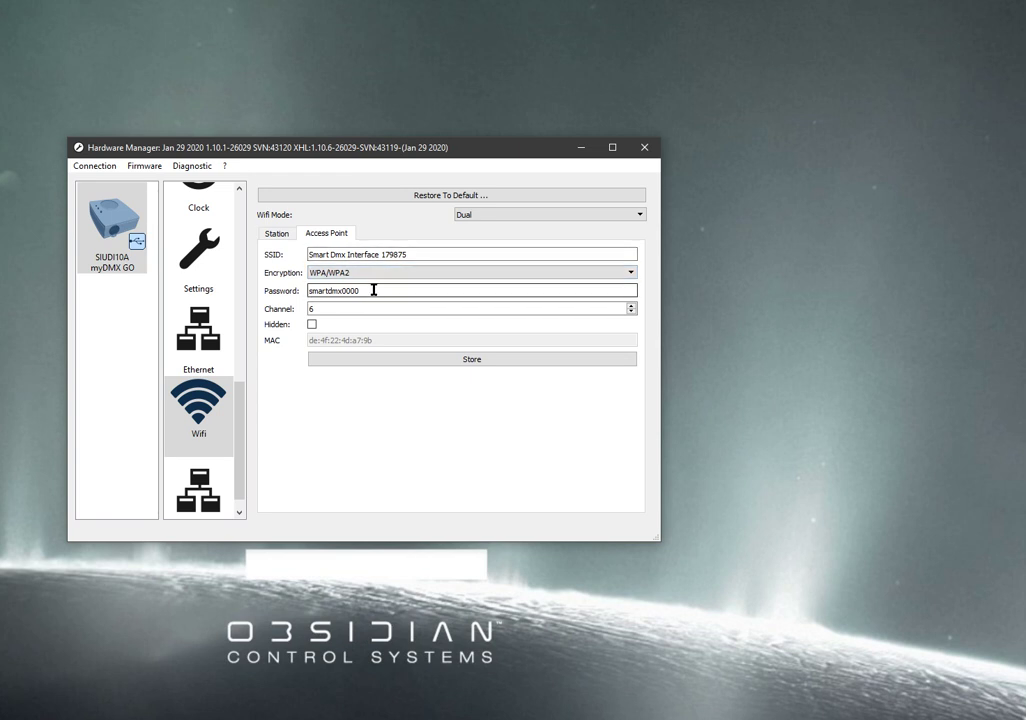
left_click(329, 310)
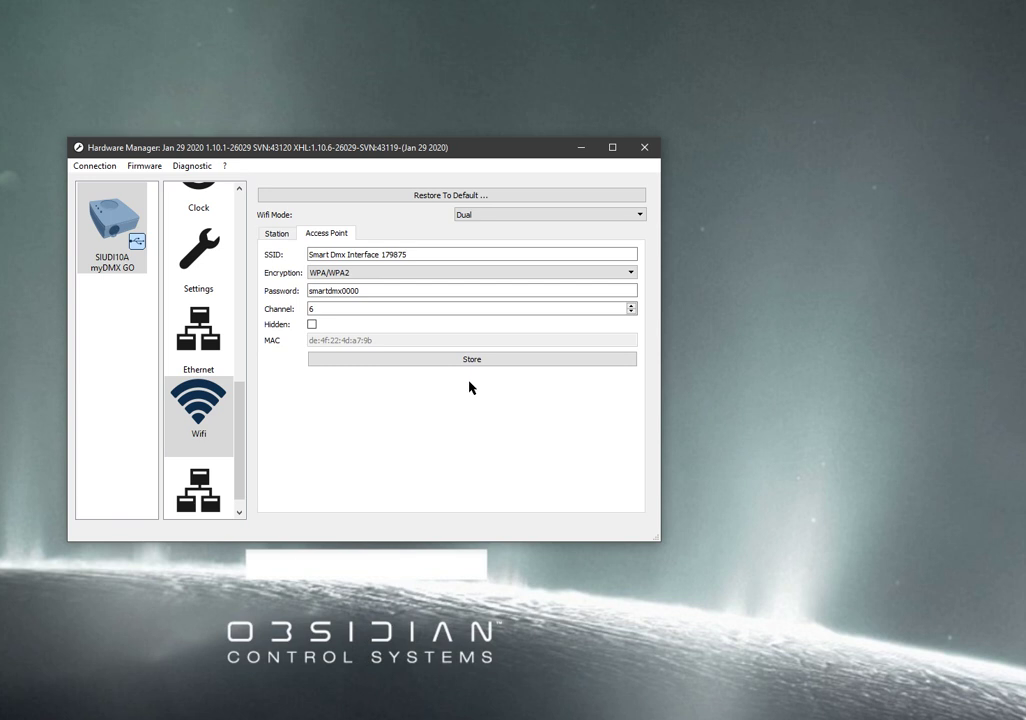
- Change the Wifi access point's channel to 5 and return it to 6
left_click_drag(240, 412, 240, 441)
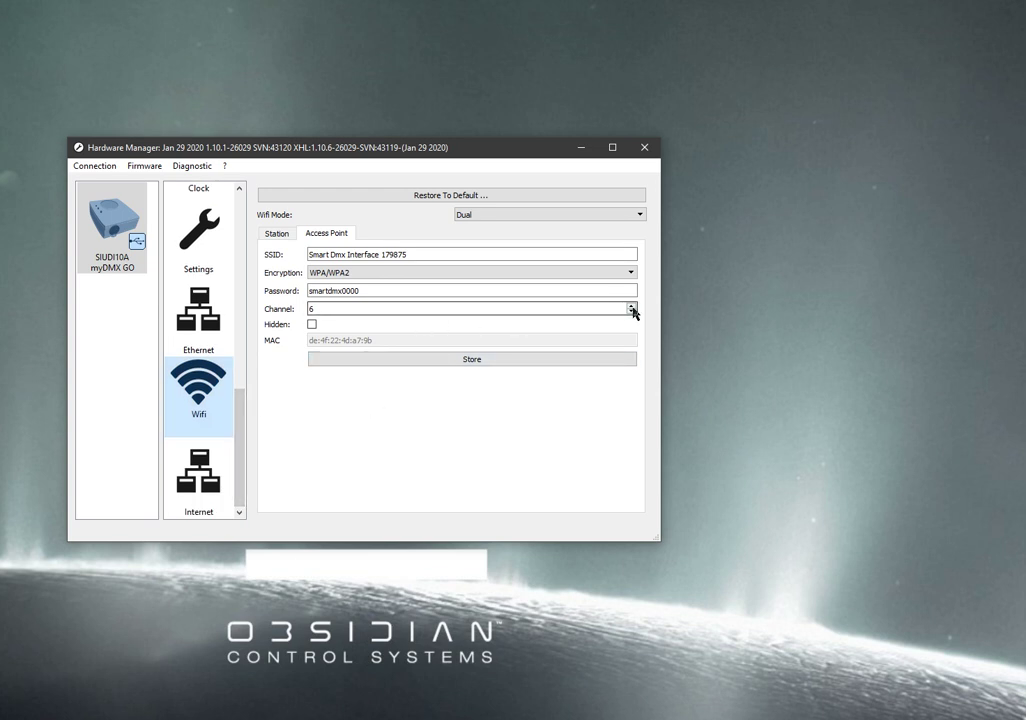
left_click(632, 308)
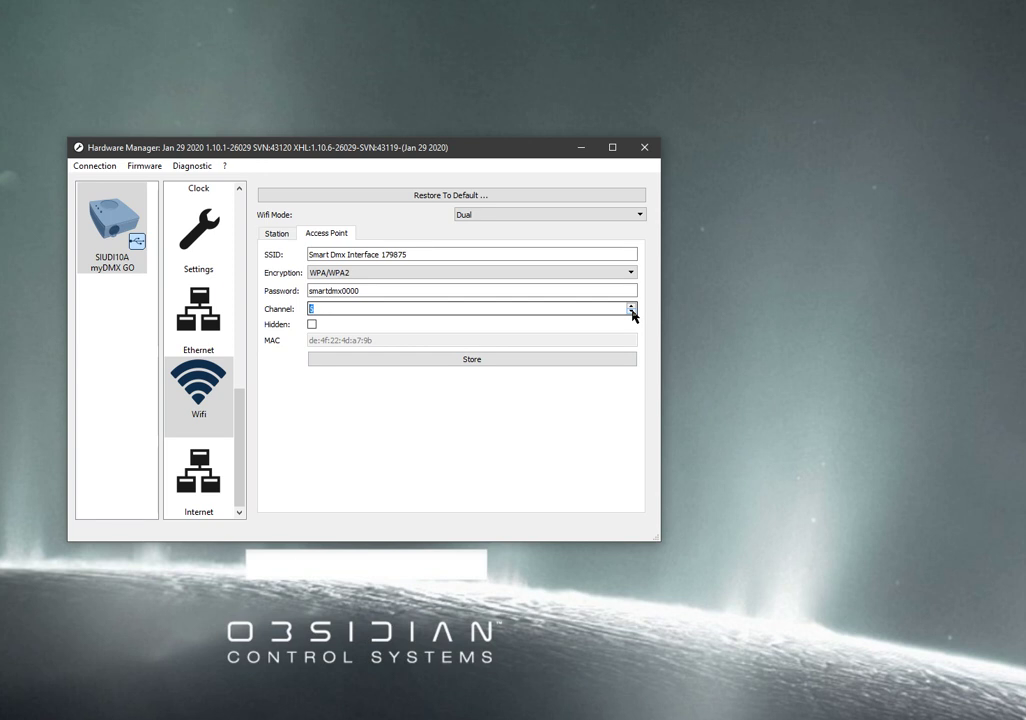
left_click(524, 308)
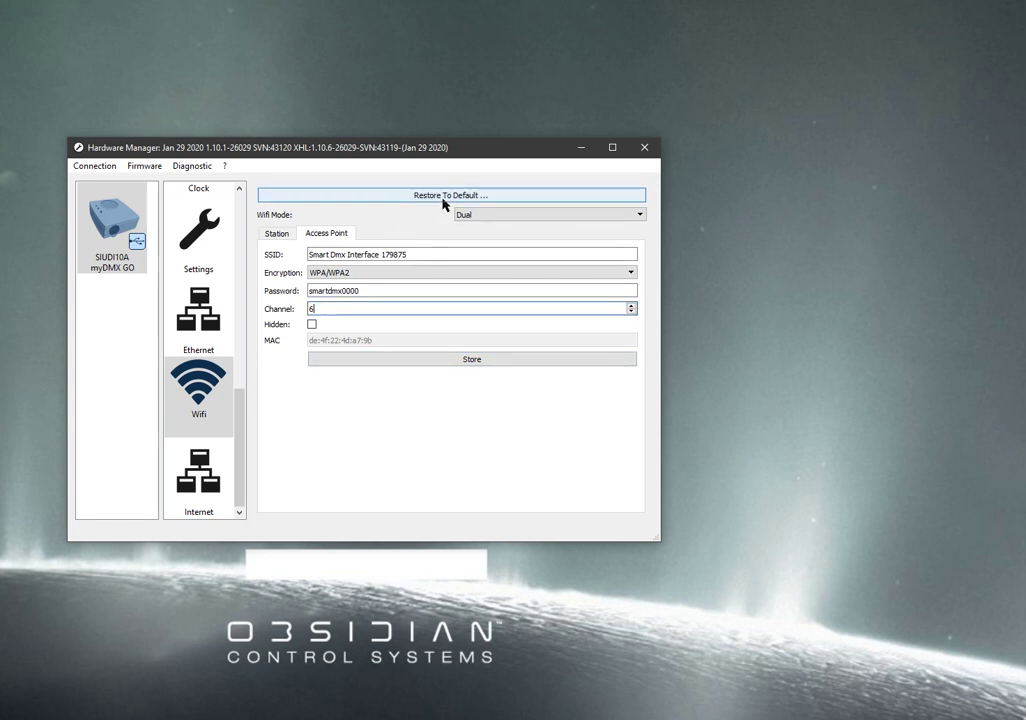
- Review the available Wifi modes, keeping Dual, and compare the Station network list with the Access Point settings
left_click(520, 215)
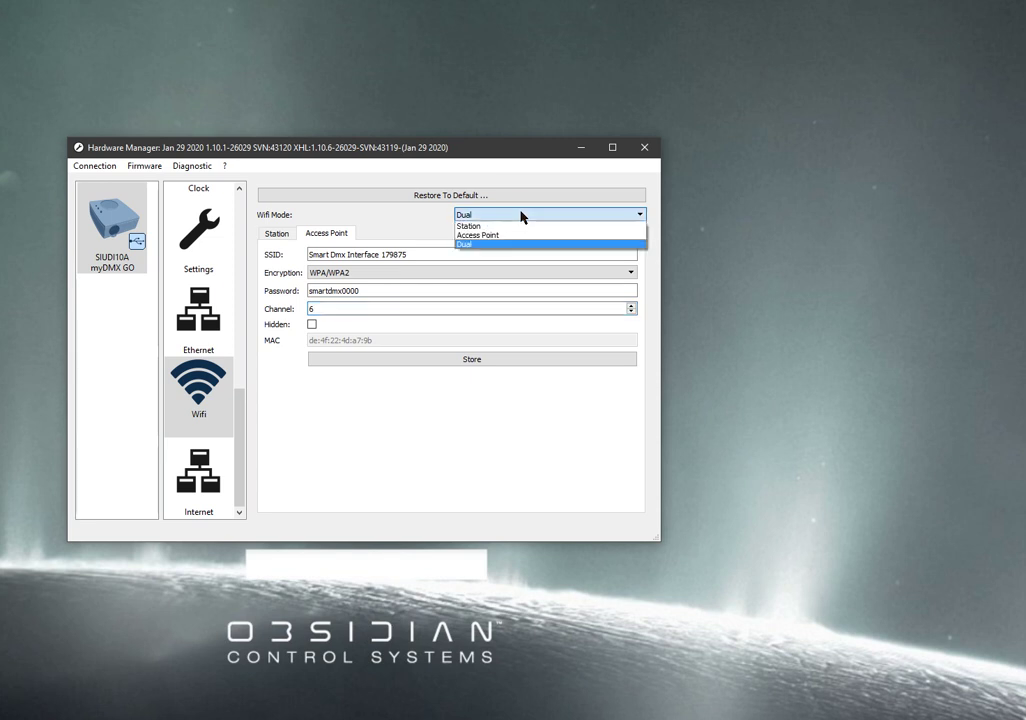
double_click(520, 216)
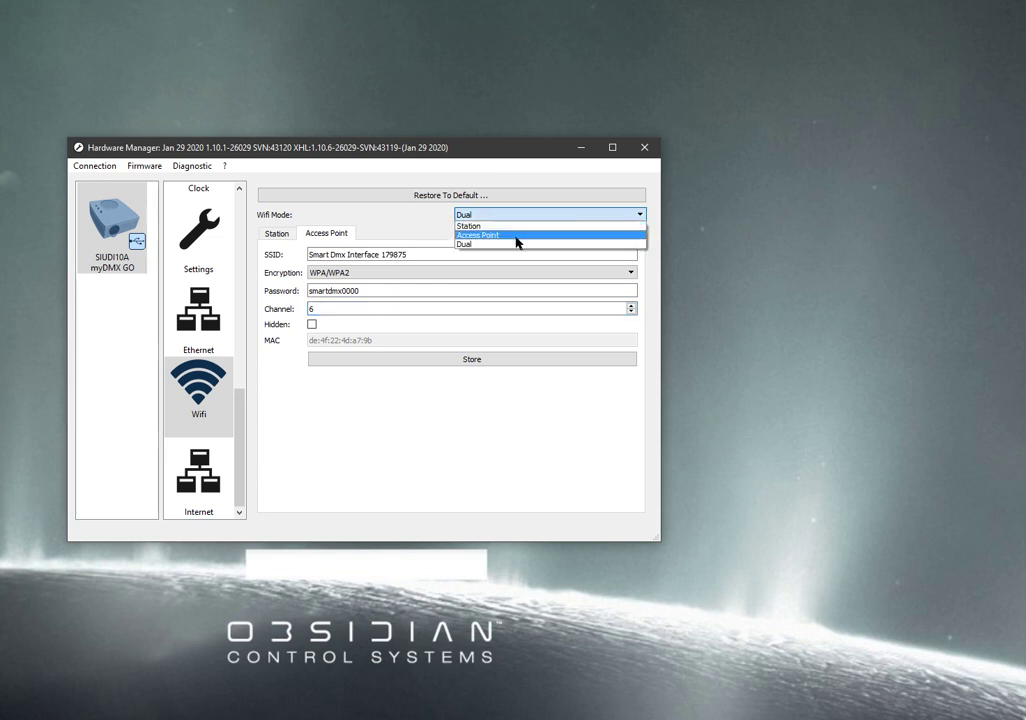
left_click(394, 229)
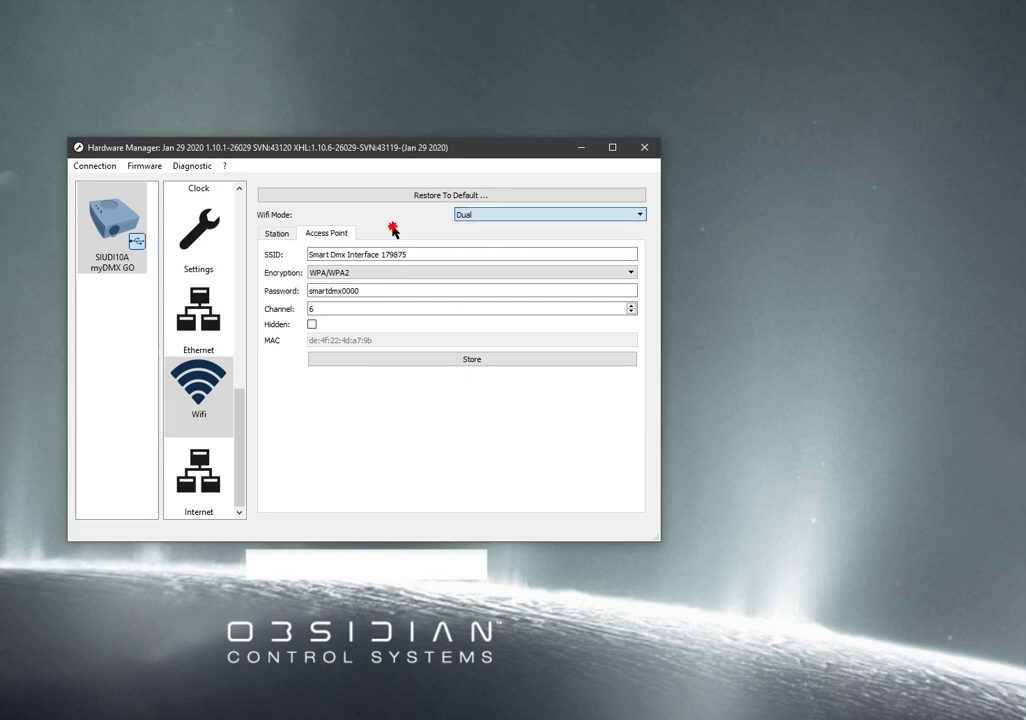
left_click(273, 235)
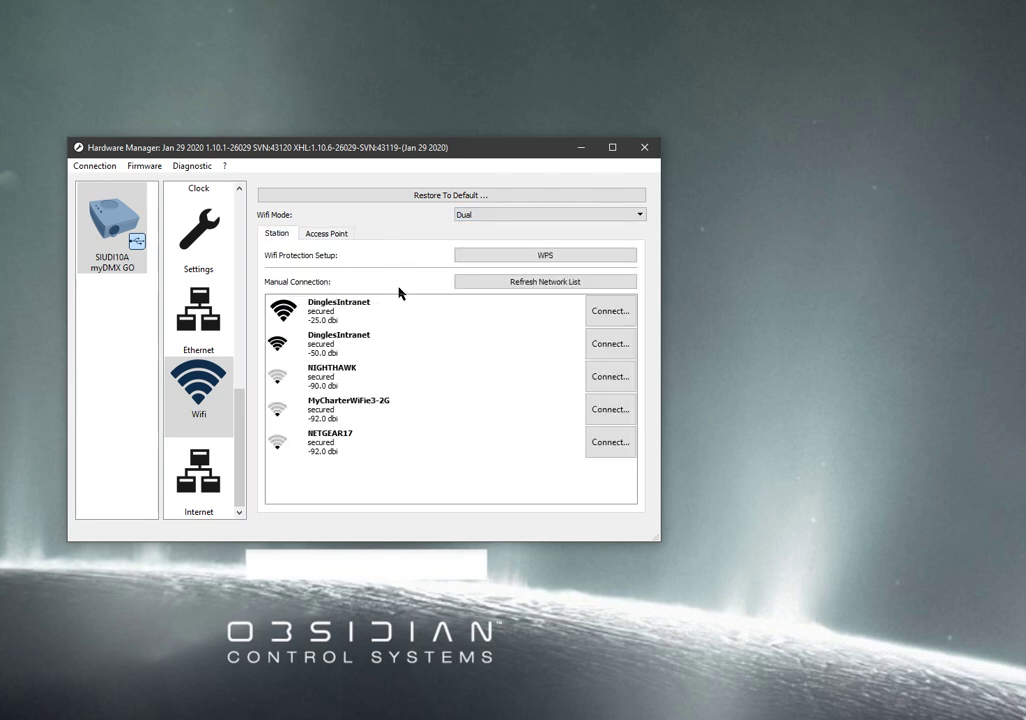
left_click(338, 233)
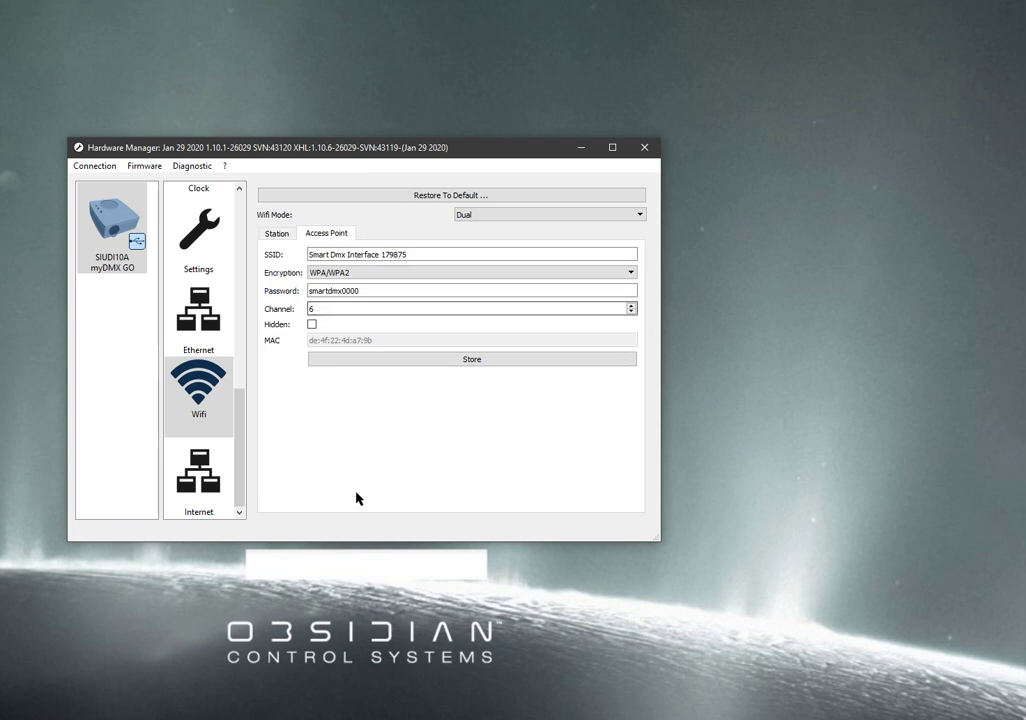
- Review the device's Internet page with its UPnP and WAN remote access options, and return to the Wifi page
left_click(243, 416)
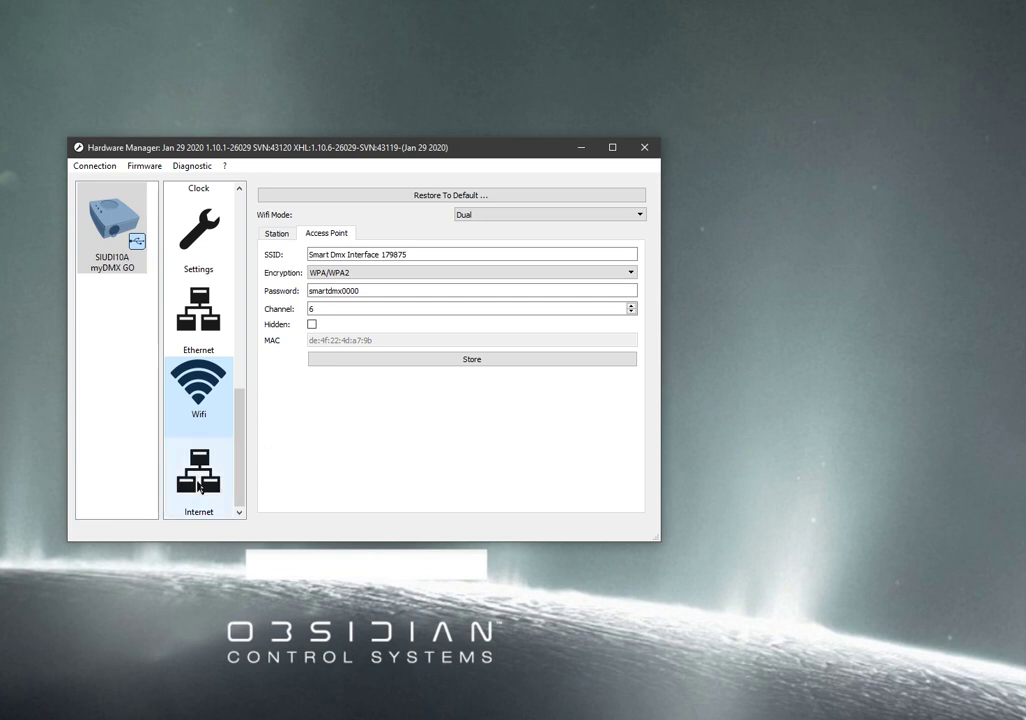
left_click(197, 480)
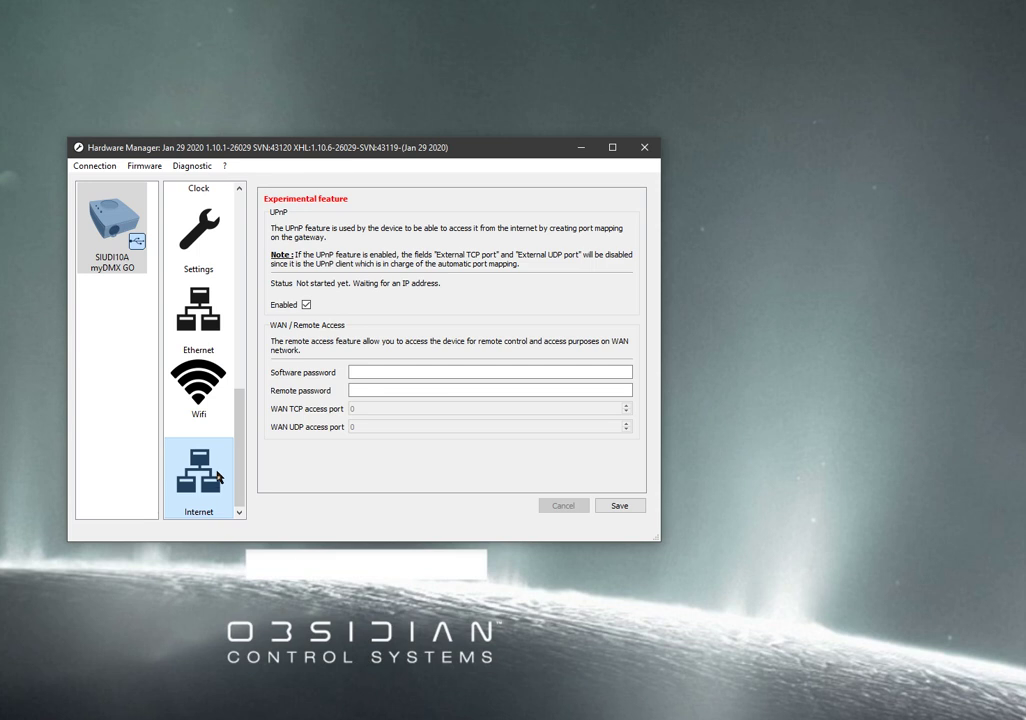
left_click(204, 407)
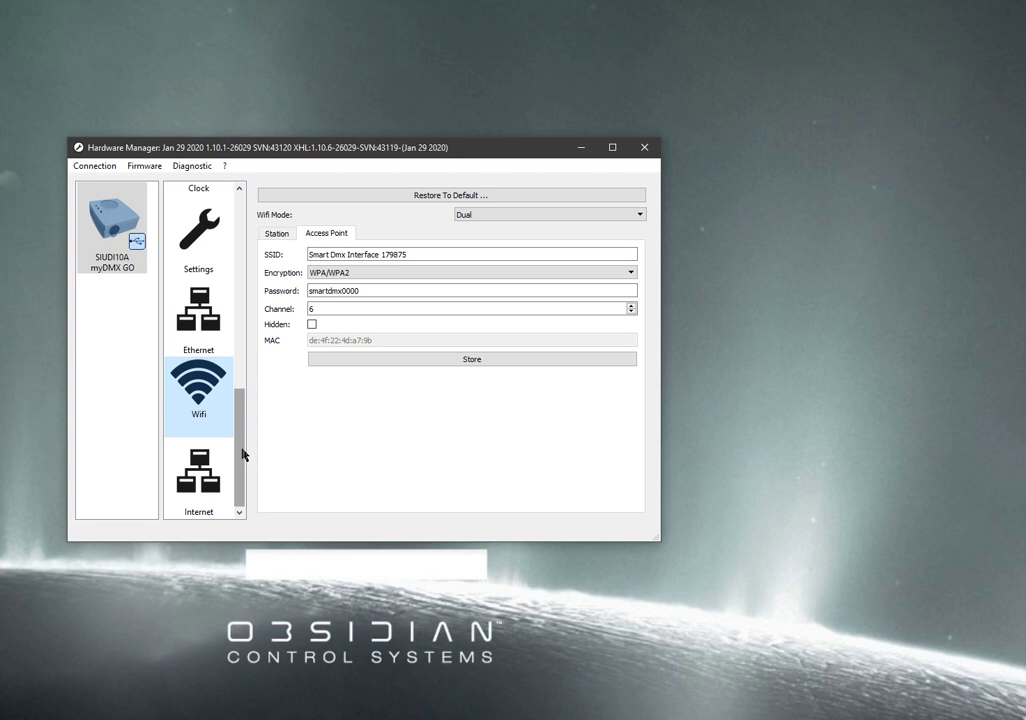
- Return to the device's Information page to review its details and the Restore Factory Settings option
left_click_drag(242, 455, 241, 237)
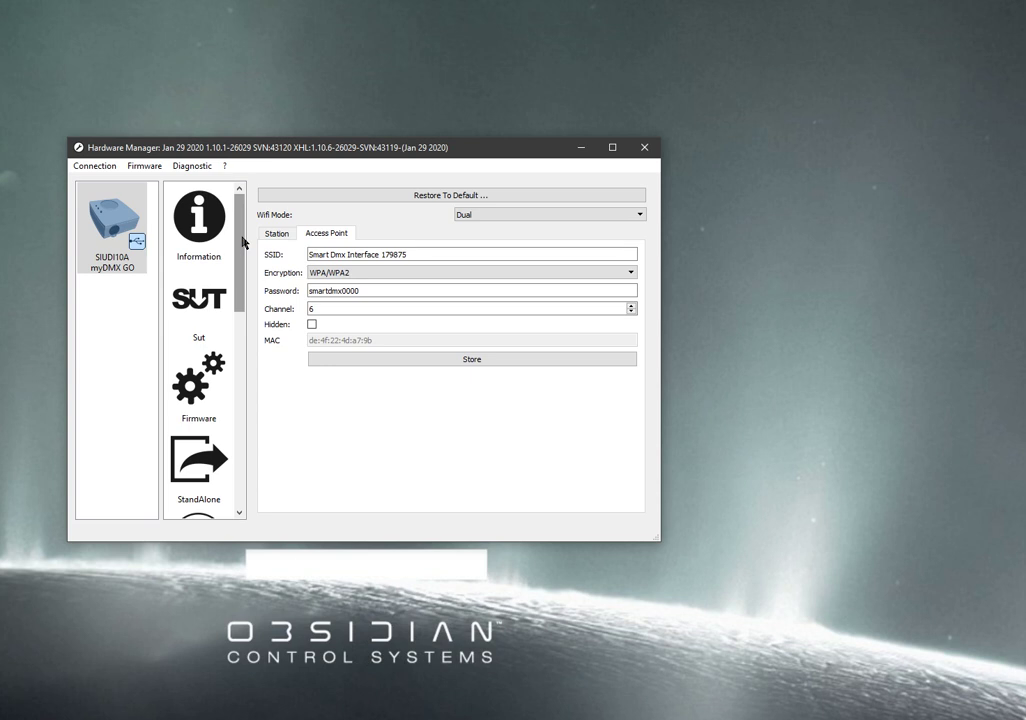
left_click(212, 236)
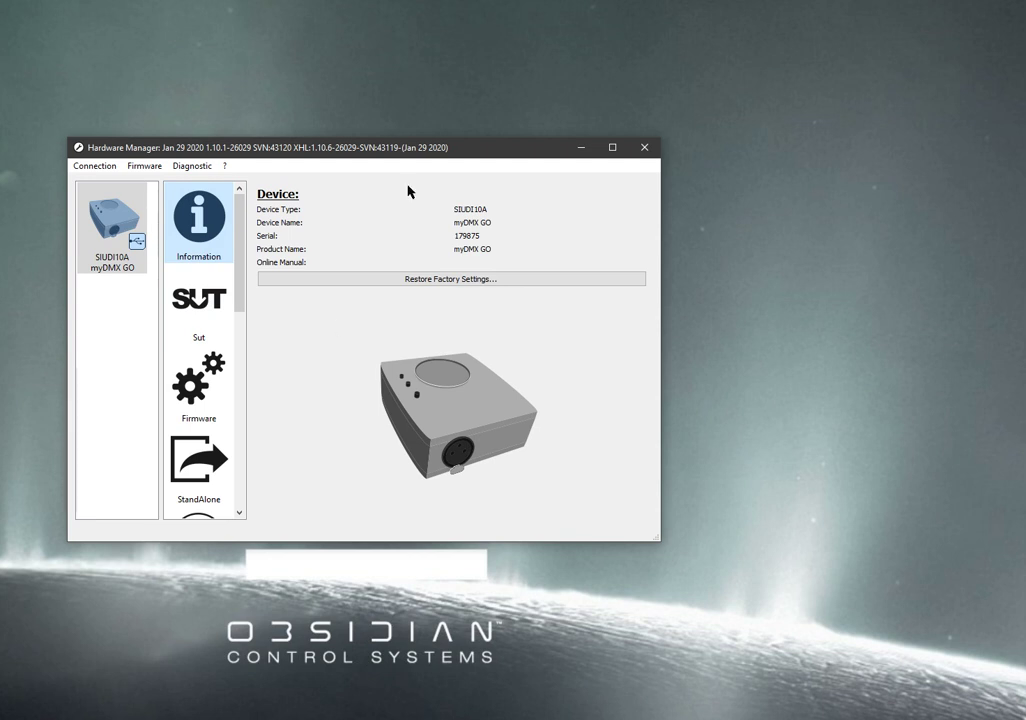
left_click_drag(485, 150, 489, 139)
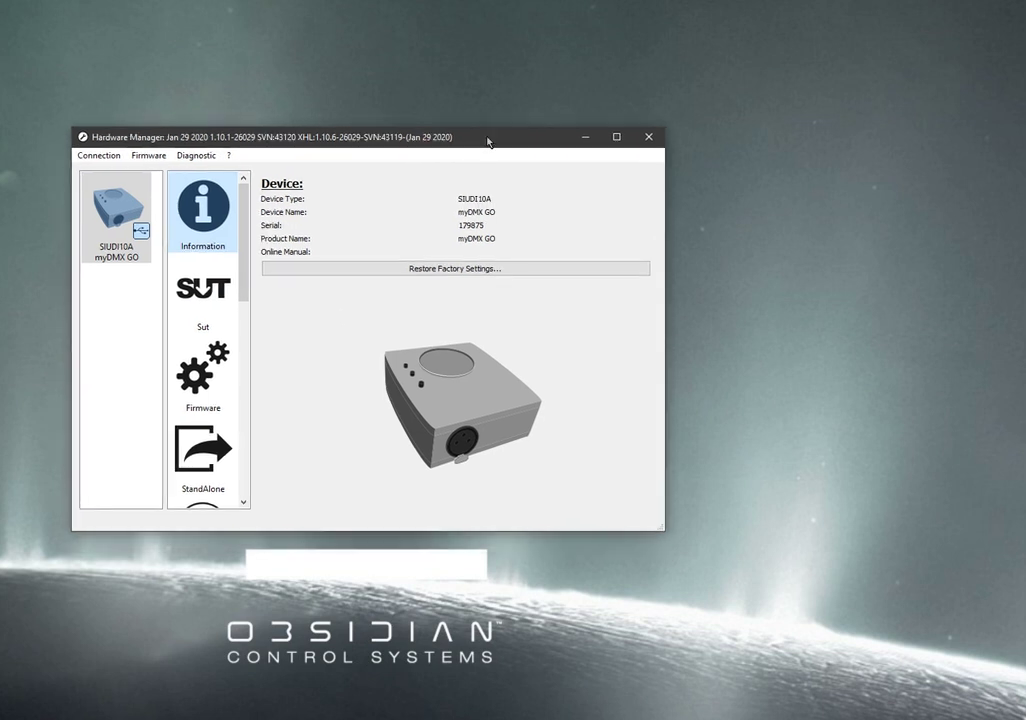